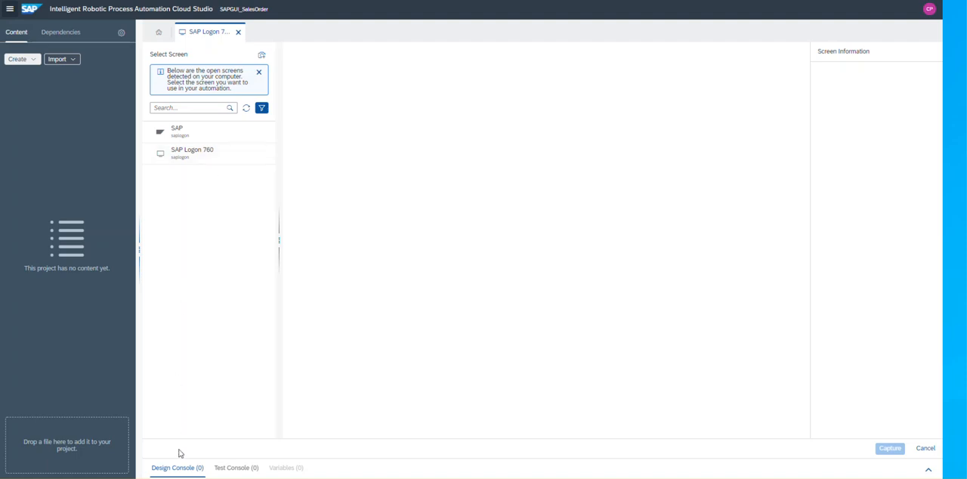
View the open SAP GUI logon window, then preview the SAP and SAP Logon 760 screens detected in Cloud Studio.
{"action": "left_click", "coordinate": [205, 461]}
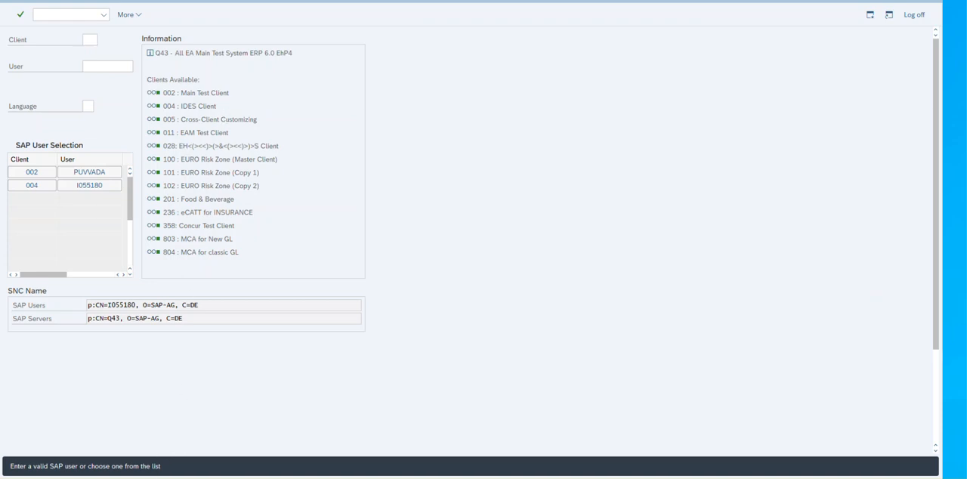
{"action": "left_click", "coordinate": [101, 454]}
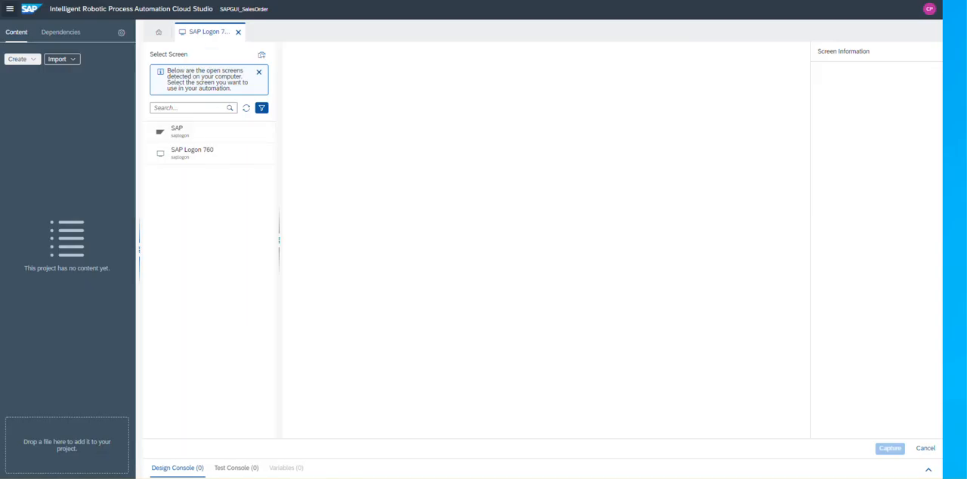
{"action": "left_click", "coordinate": [196, 155]}
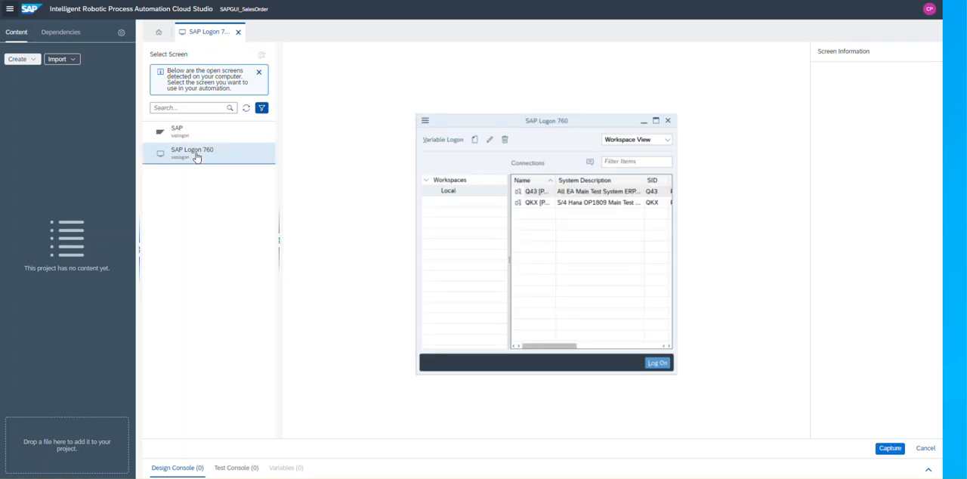
{"action": "left_click", "coordinate": [190, 136]}
{"action": "left_click", "coordinate": [188, 159]}
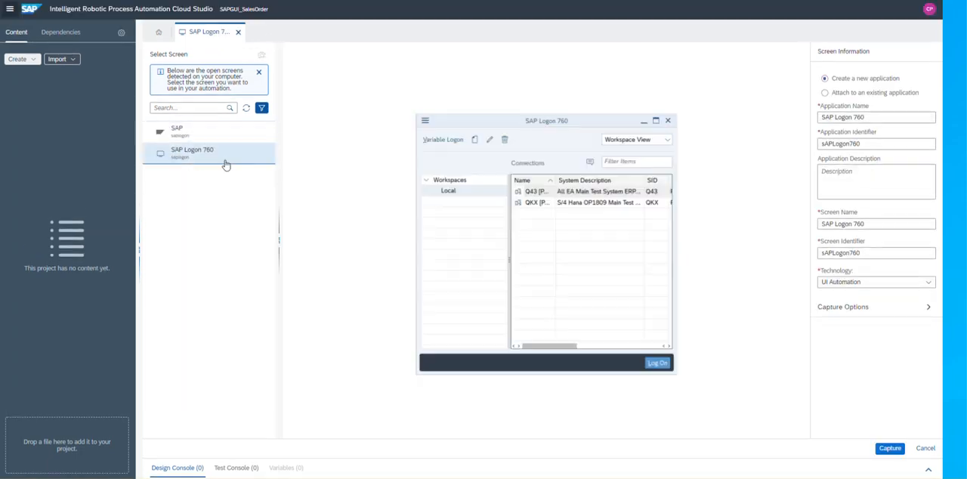
Select the SAP screen, launch the recorder for it with SAP GUI technology, and start recording.
{"action": "left_click", "coordinate": [195, 134]}
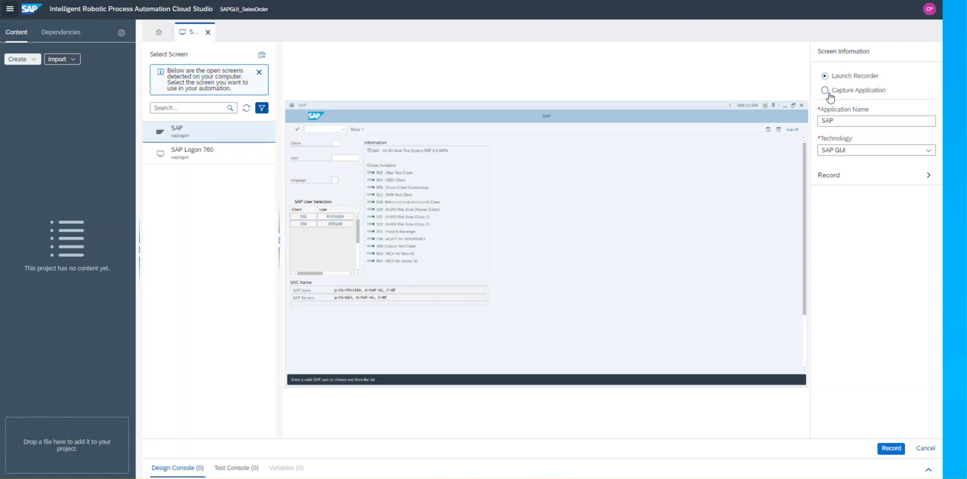
{"action": "left_click", "coordinate": [891, 449]}
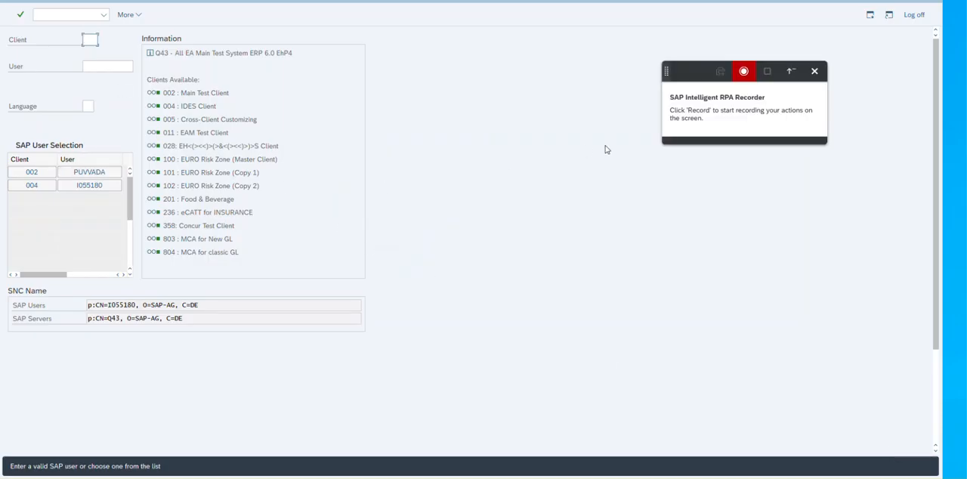
{"action": "left_click", "coordinate": [743, 76]}
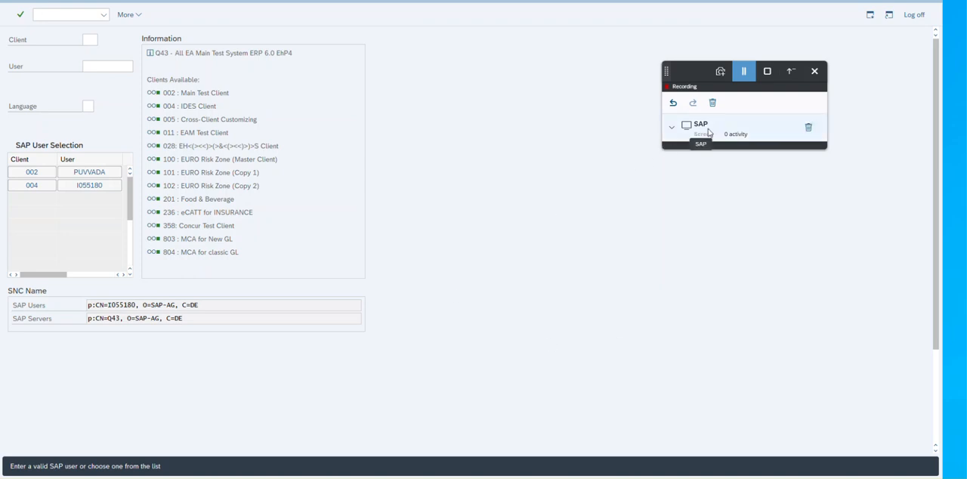
Log on with the listed client 002 user and run transaction va01, capturing each new screen in the recorder.
{"action": "left_click", "coordinate": [102, 174]}
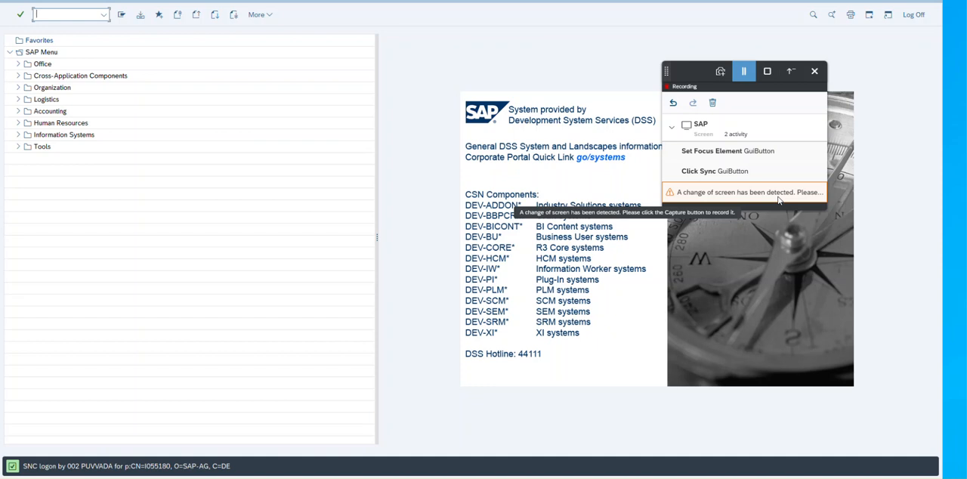
{"action": "left_click", "coordinate": [720, 73]}
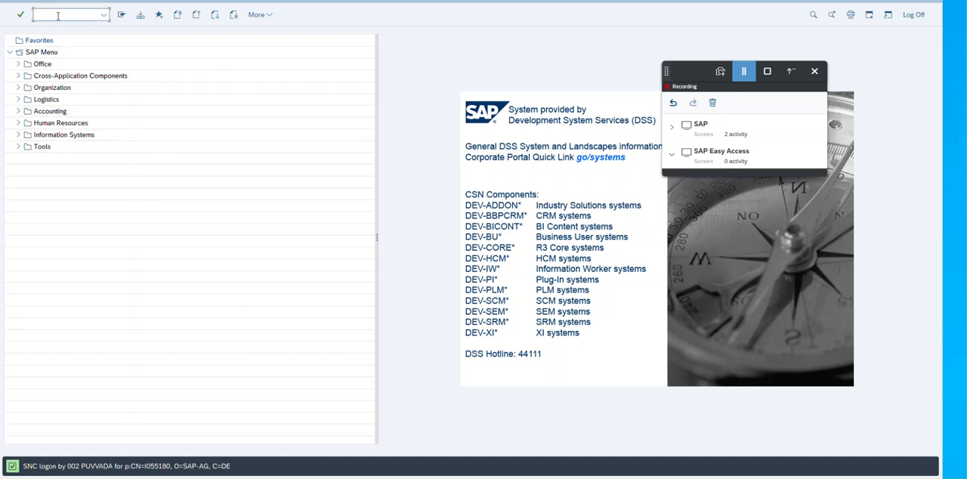
{"action": "key", "text": "Return"}
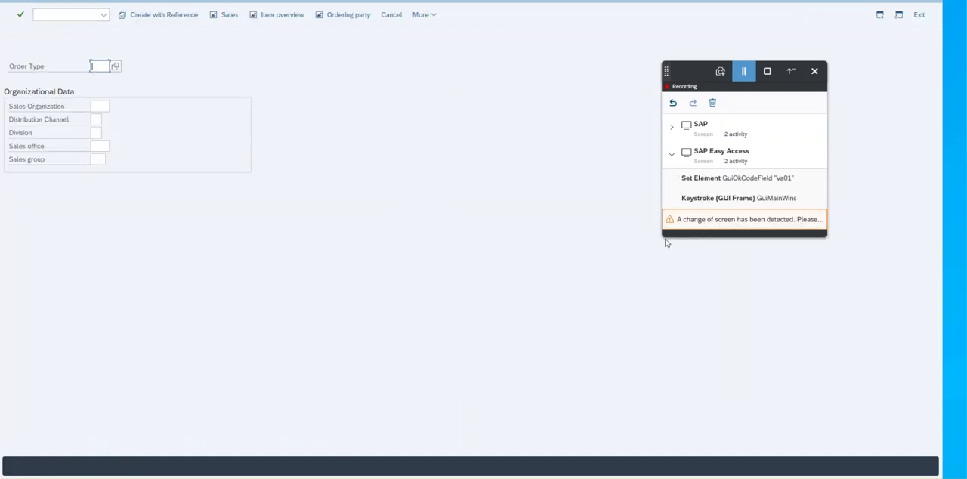
{"action": "left_click", "coordinate": [720, 71]}
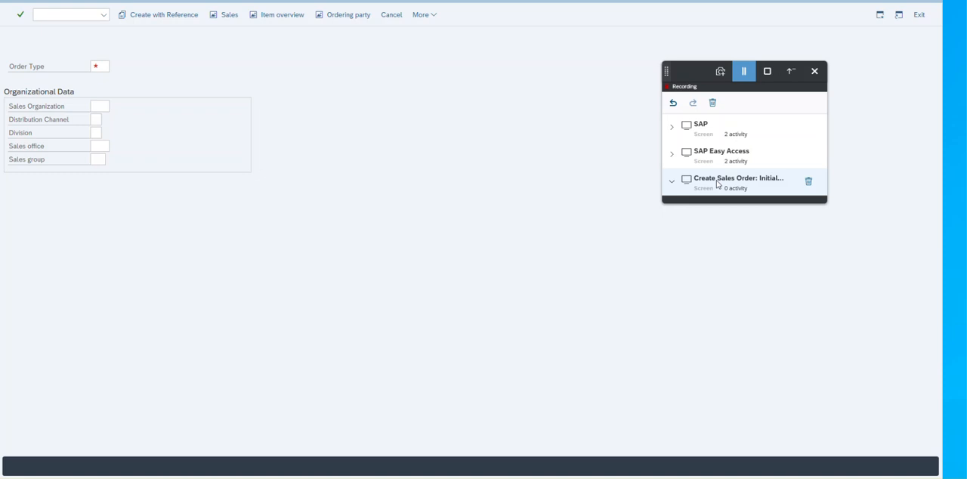
Submit order type AVC, sales organization 0001, distribution channel 01 and division 01, and capture the order overview screen in the recorder.
{"action": "left_click", "coordinate": [96, 67]}
{"action": "left_click", "coordinate": [102, 81]}
{"action": "left_click", "coordinate": [99, 106]}
{"action": "left_click", "coordinate": [99, 119]}
{"action": "left_click", "coordinate": [95, 119]}
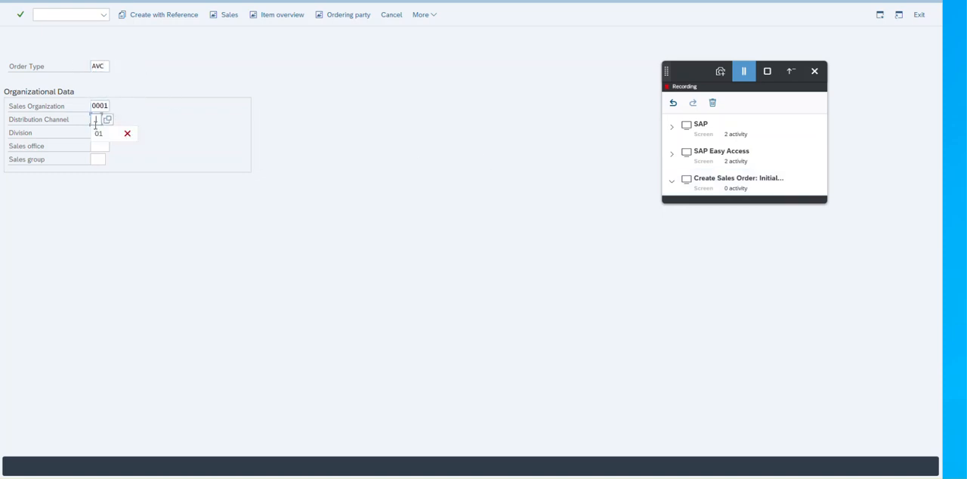
{"action": "left_click", "coordinate": [97, 134]}
{"action": "left_click", "coordinate": [96, 132]}
{"action": "left_click", "coordinate": [99, 148]}
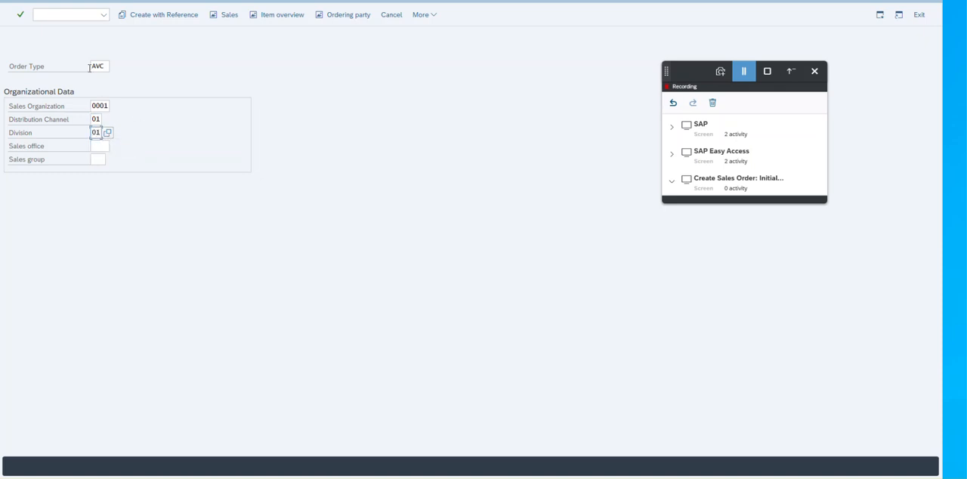
{"action": "left_click", "coordinate": [21, 15]}
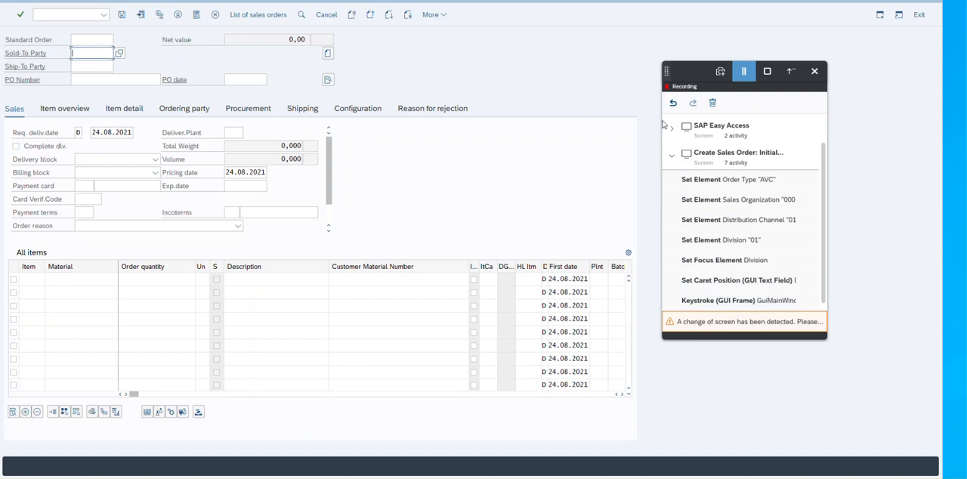
{"action": "left_click", "coordinate": [735, 71]}
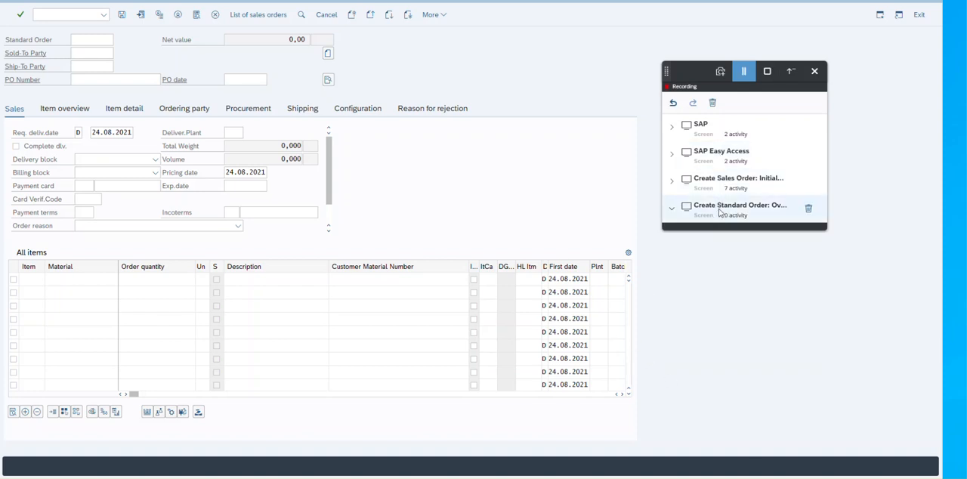
Fill in the order header with the sold-to party, the PO number and the PO date 02.07.2021.
{"action": "left_click", "coordinate": [89, 53]}
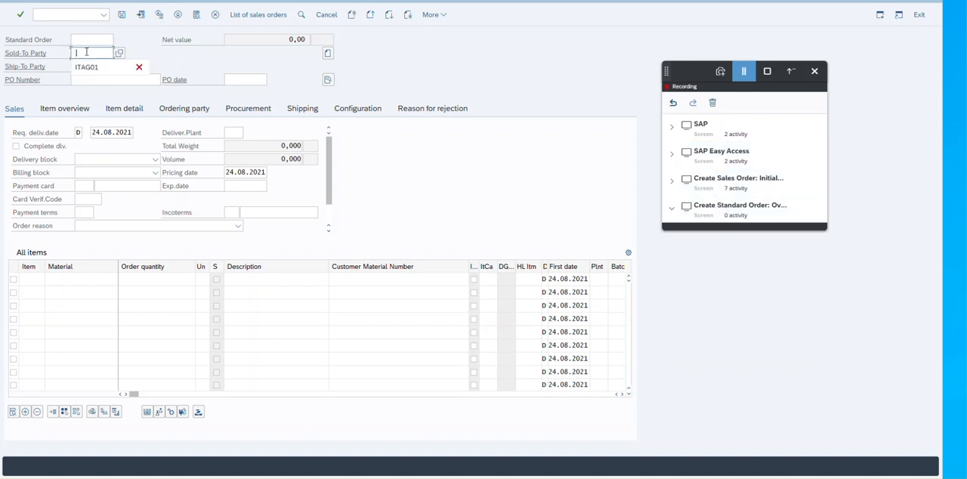
{"action": "left_click", "coordinate": [87, 68]}
{"action": "left_click", "coordinate": [89, 80]}
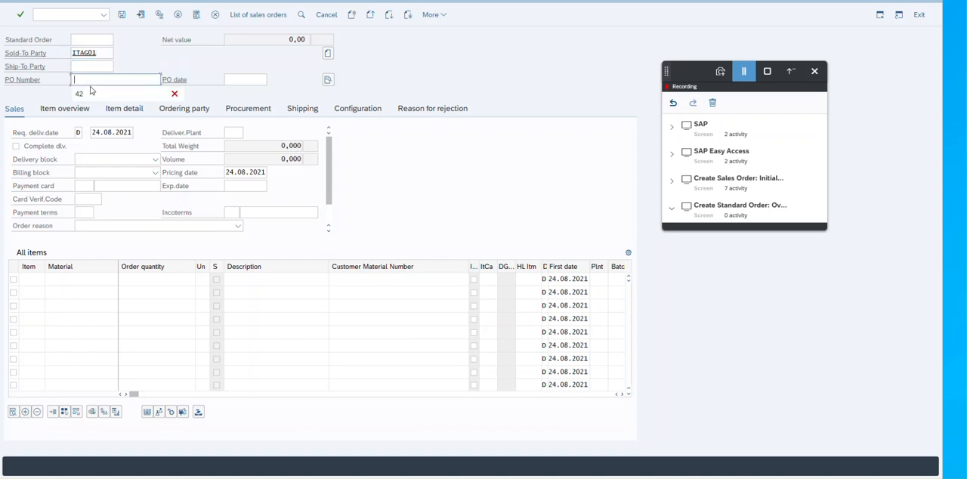
{"action": "type", "text": "42"}
{"action": "left_click", "coordinate": [242, 80]}
{"action": "left_click", "coordinate": [243, 94]}
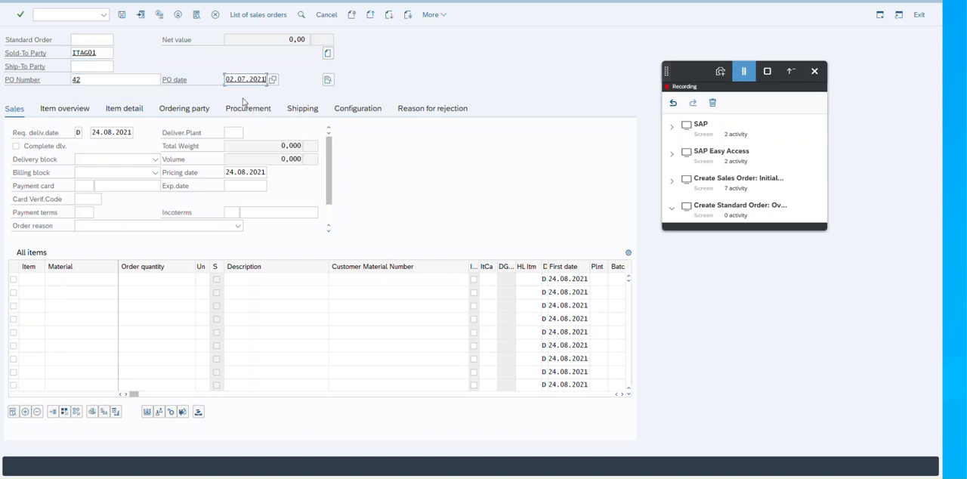
Enter material HW-1761 with an order quantity of 10 in the first item row.
{"action": "left_click", "coordinate": [67, 280]}
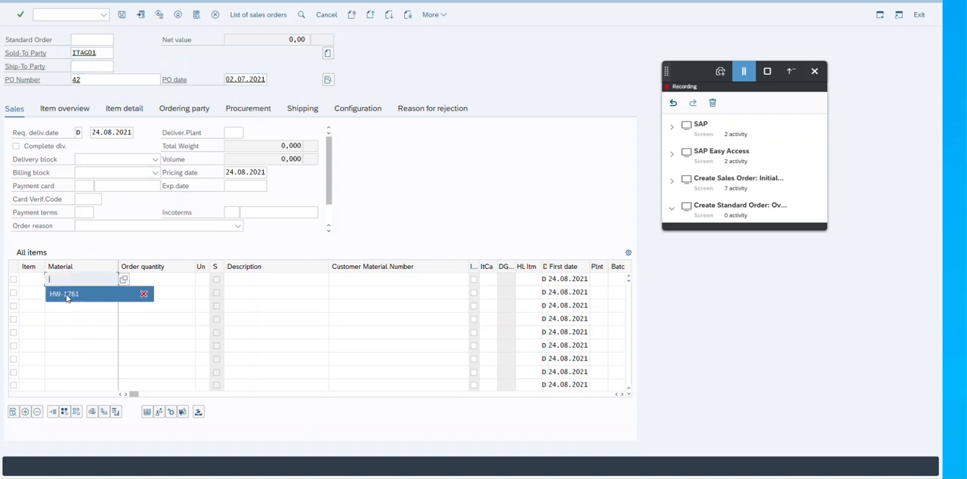
{"action": "left_click", "coordinate": [67, 293]}
{"action": "left_click", "coordinate": [149, 279]}
{"action": "left_click", "coordinate": [143, 293]}
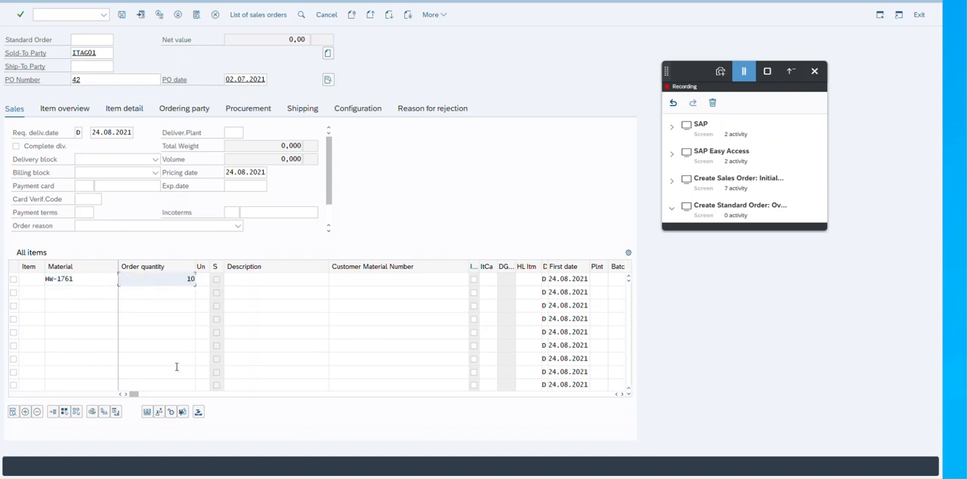
Set the first item's storage location to 0001 and save the sales order.
{"action": "left_click_drag", "start_coordinate": [135, 393], "coordinate": [393, 395]}
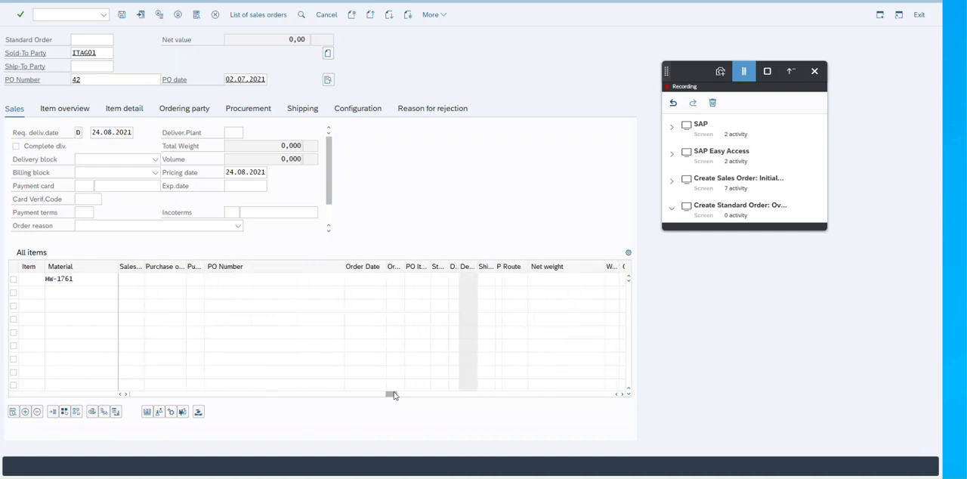
{"action": "left_click", "coordinate": [439, 278]}
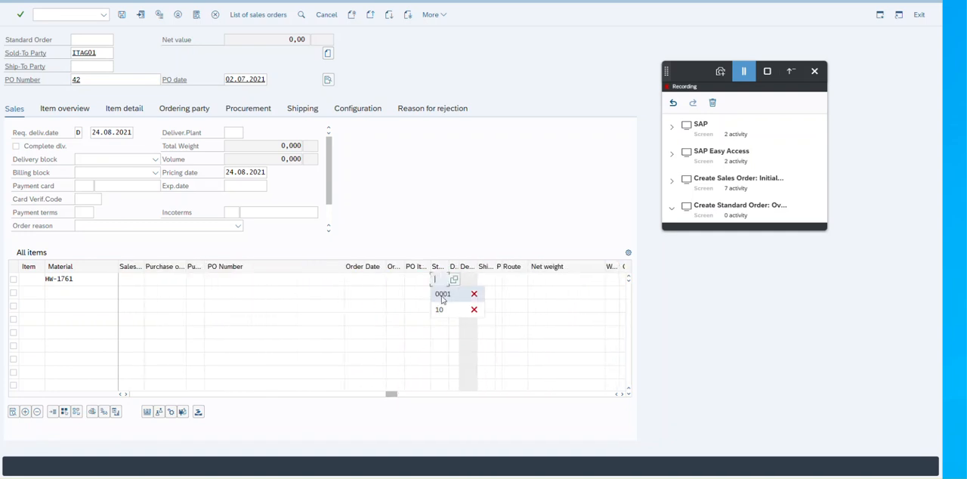
{"action": "left_click", "coordinate": [443, 296]}
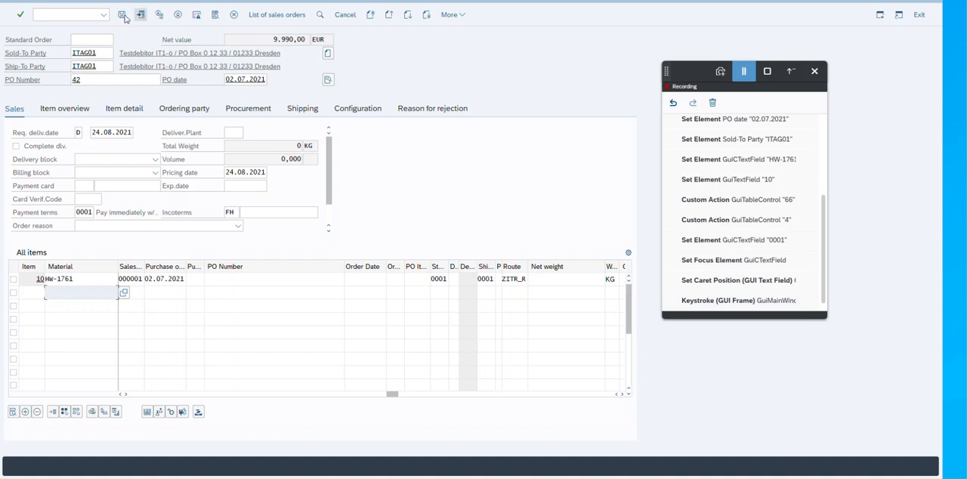
{"action": "left_click", "coordinate": [121, 15]}
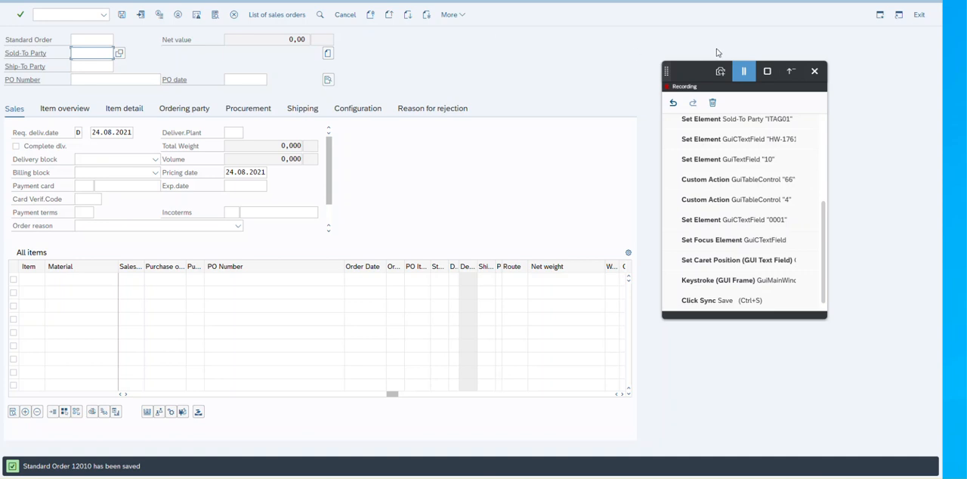
Stop the recording, export it, and switch back to Cloud Studio.
{"action": "left_click", "coordinate": [768, 72]}
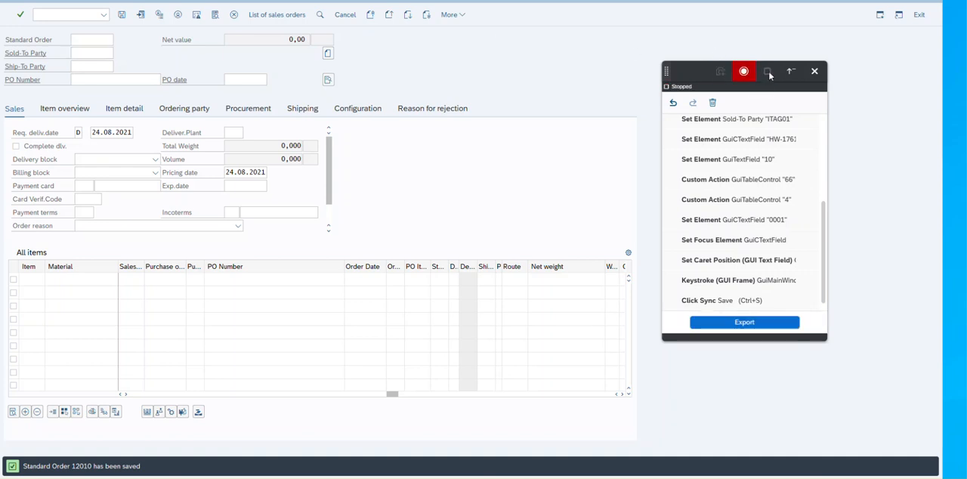
{"action": "left_click", "coordinate": [744, 323]}
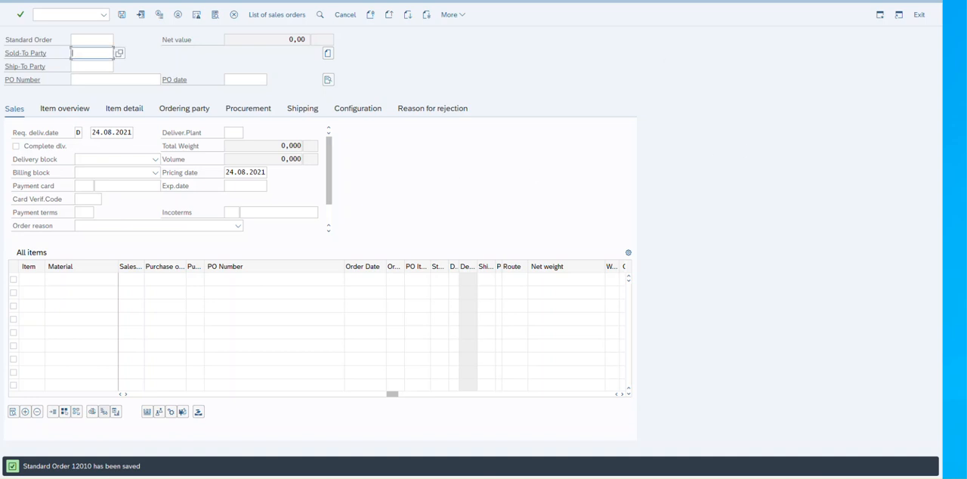
{"action": "left_click", "coordinate": [94, 442]}
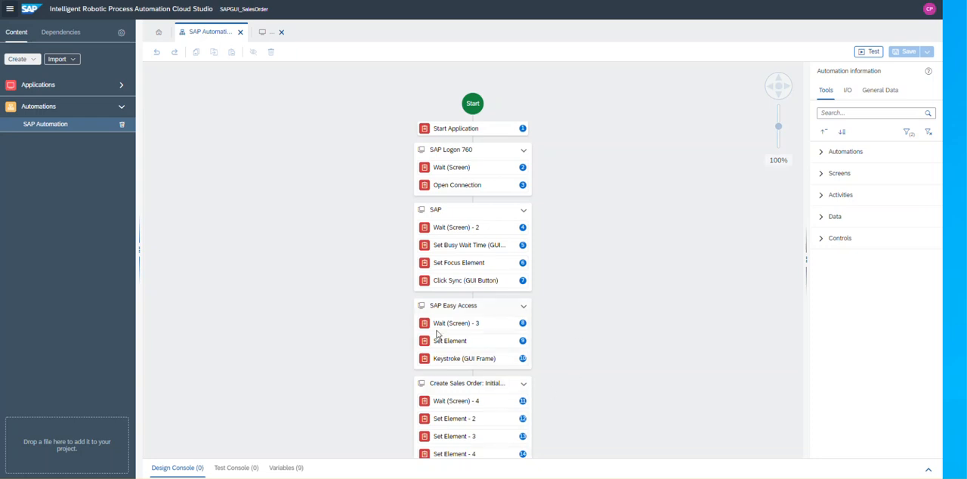
Open the captured SAP application from the project content and display all its declared elements on the screen preview.
{"action": "scroll", "coordinate": [438, 334], "scroll_direction": "down", "scroll_amount": 2}
{"action": "left_click", "coordinate": [61, 88]}
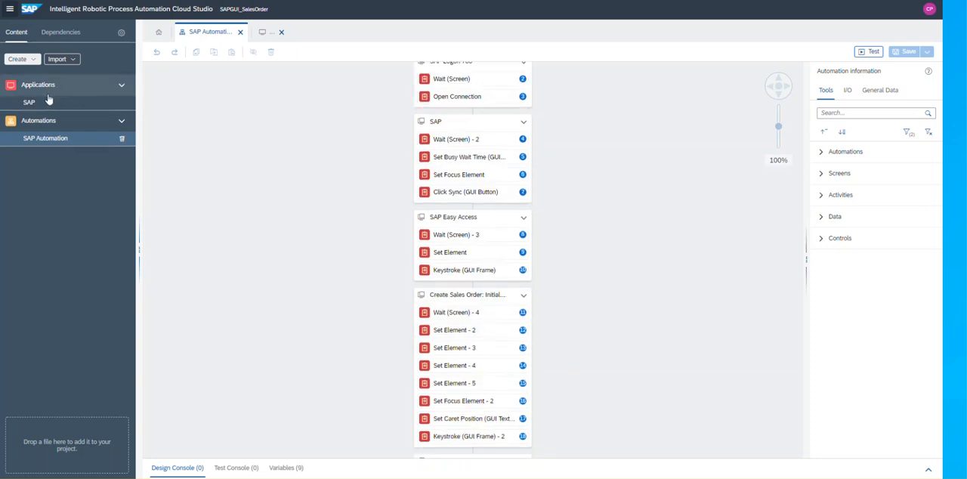
{"action": "left_click", "coordinate": [44, 103]}
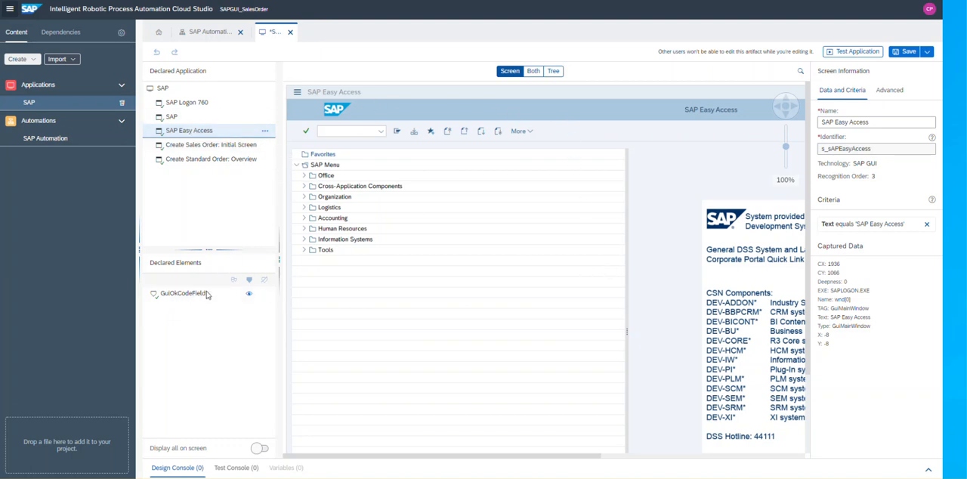
{"action": "left_click", "coordinate": [259, 448]}
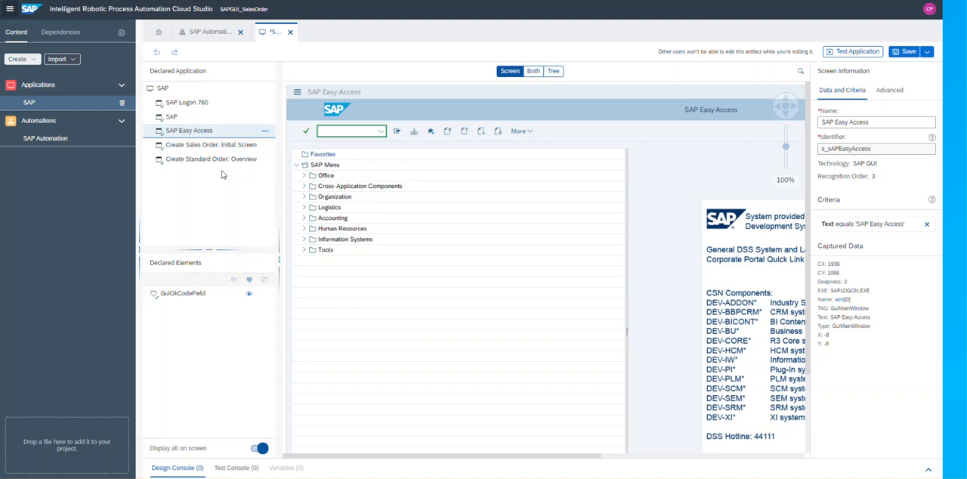
Review the declared elements on the two order screens, SAP Logon 760, SAP and SAP Easy Access.
{"action": "left_click", "coordinate": [203, 148]}
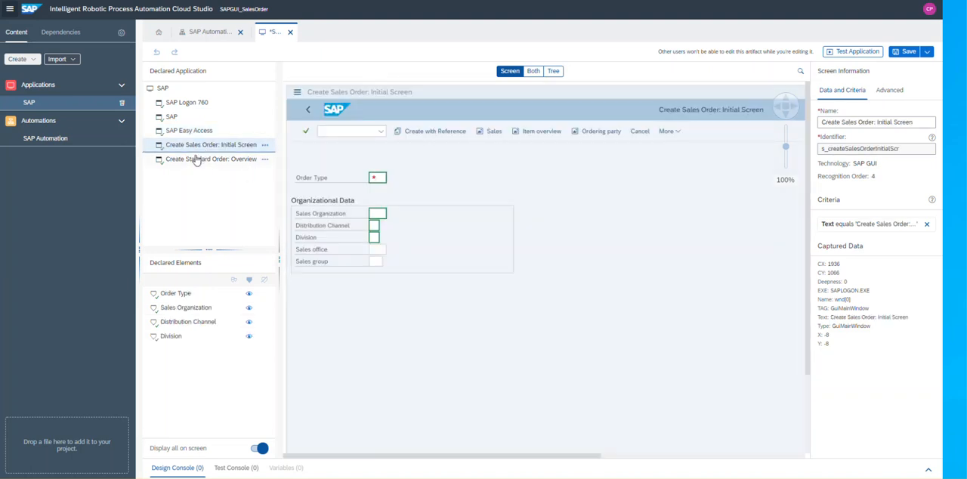
{"action": "left_click", "coordinate": [199, 159]}
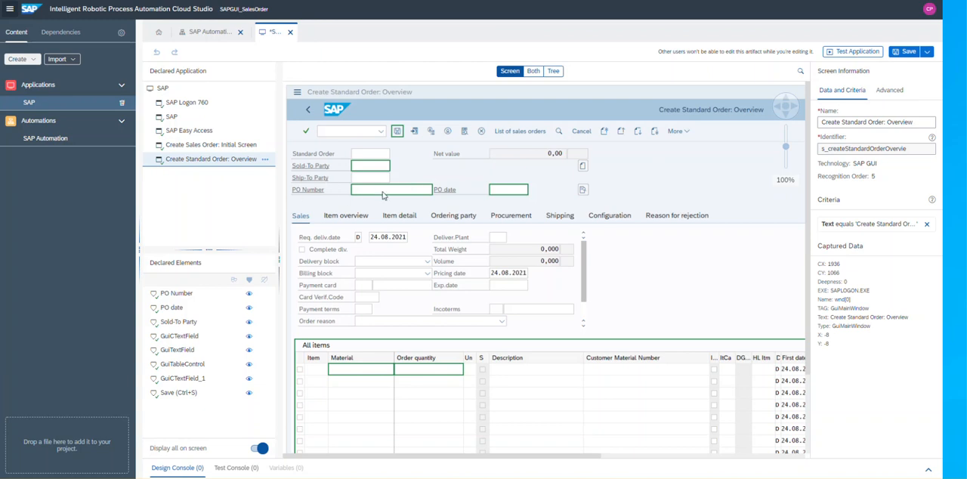
{"action": "left_click", "coordinate": [191, 104]}
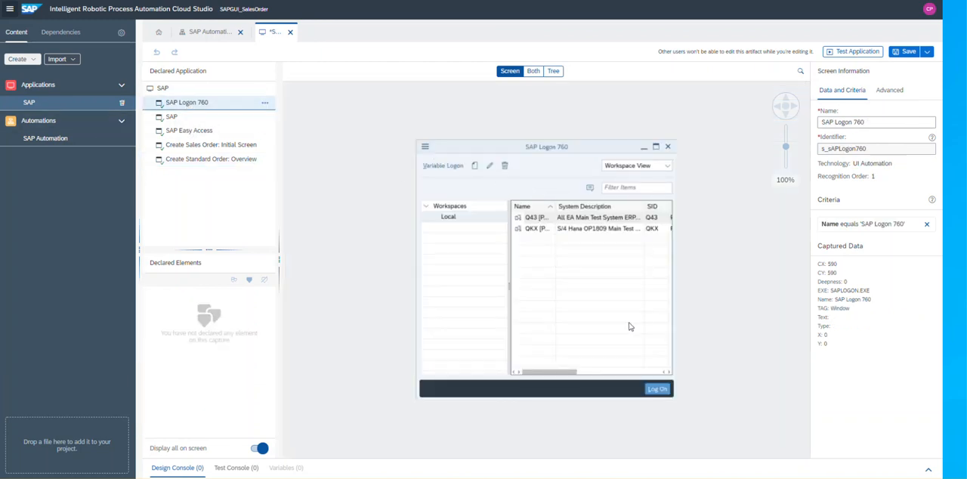
{"action": "left_click", "coordinate": [182, 120]}
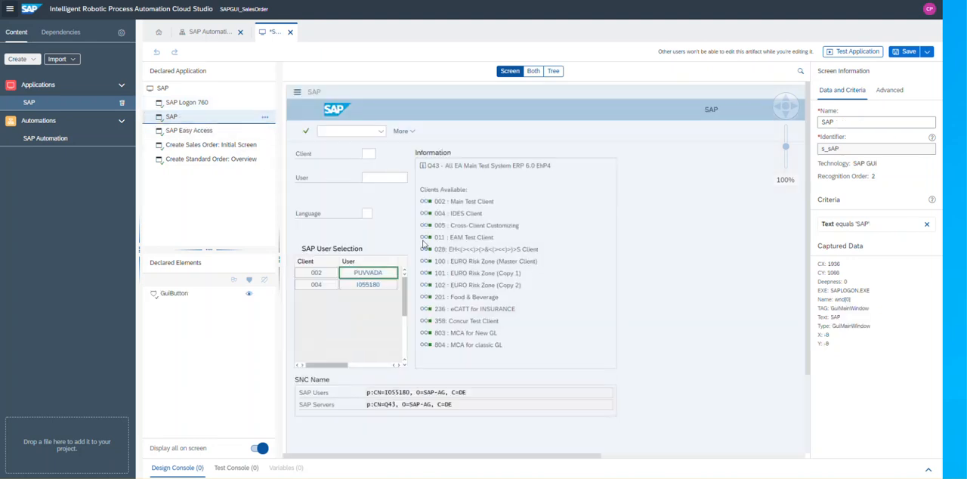
{"action": "left_click", "coordinate": [199, 133]}
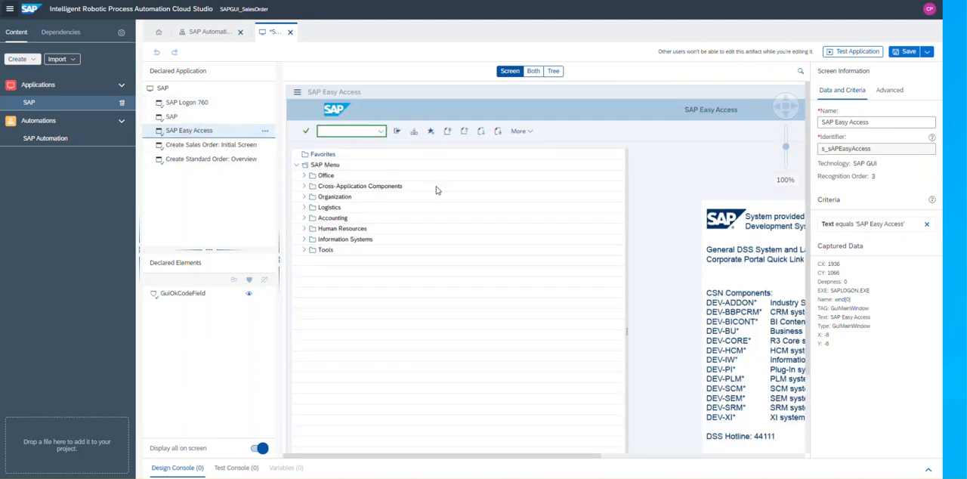
Examine the declared elements of the Create Sales Order: Initial Screen and Create Standard Order: Overview screens.
{"action": "left_click", "coordinate": [206, 146]}
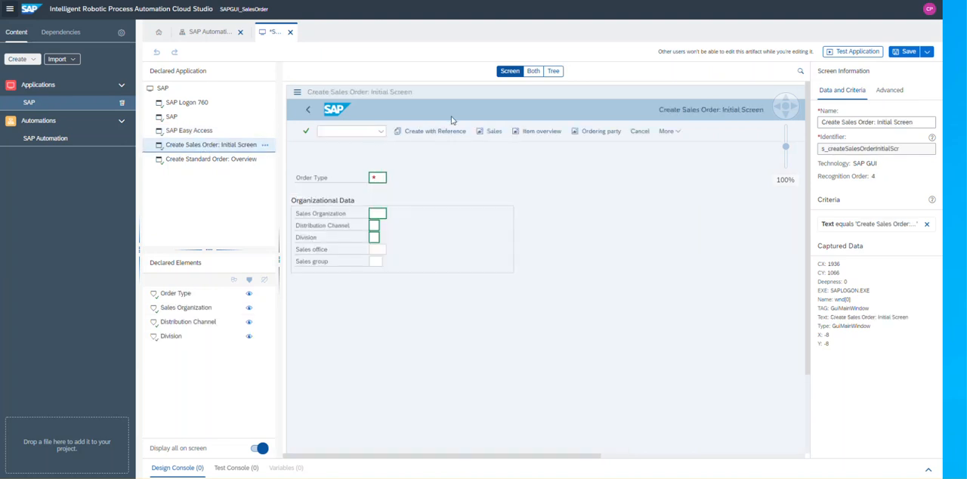
{"action": "left_click", "coordinate": [201, 159]}
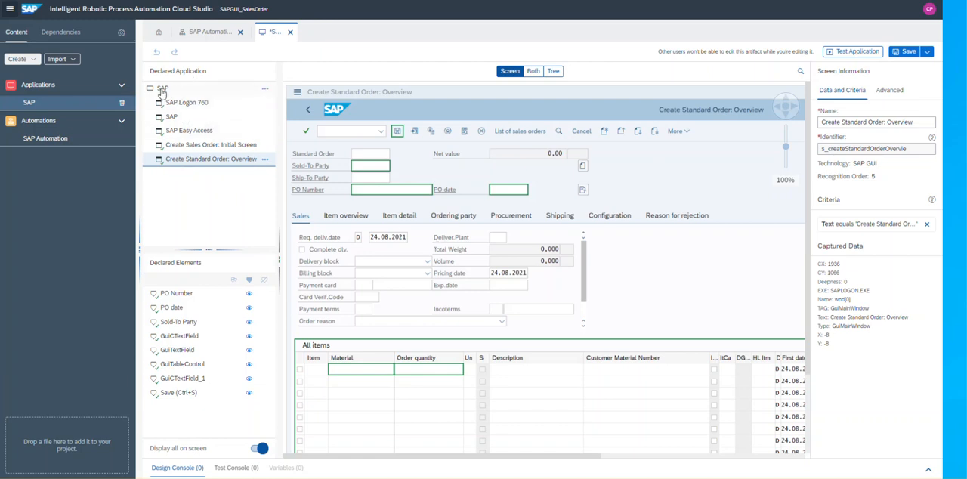
Open the SAP Automation and inspect the settings of Start Application, the SAP Logon 760 screen and its Open Connection activity.
{"action": "left_click", "coordinate": [65, 141]}
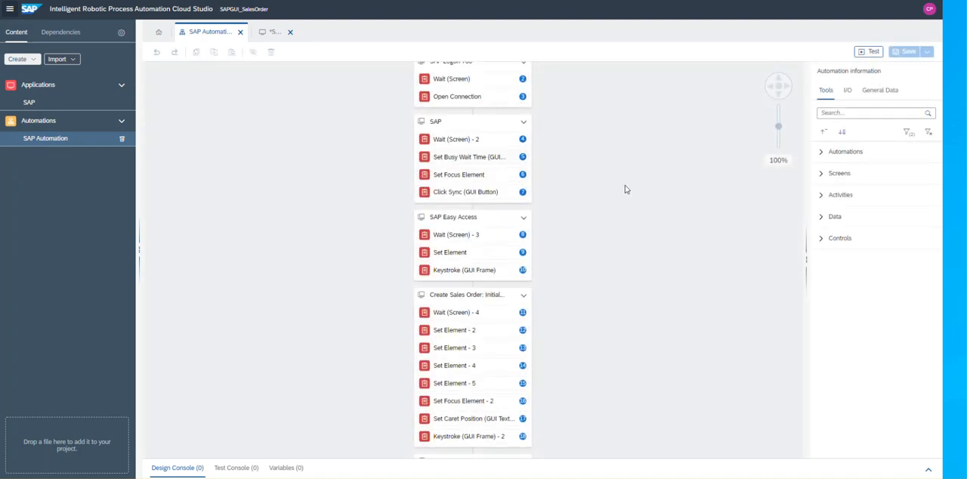
{"action": "left_click", "coordinate": [447, 219]}
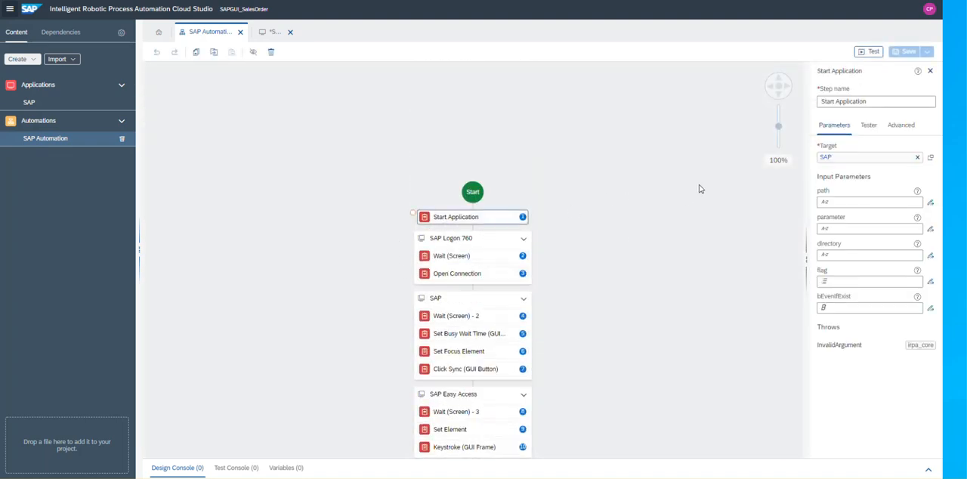
{"action": "scroll", "coordinate": [643, 196], "scroll_direction": "down", "scroll_amount": 1}
{"action": "left_click", "coordinate": [472, 197]}
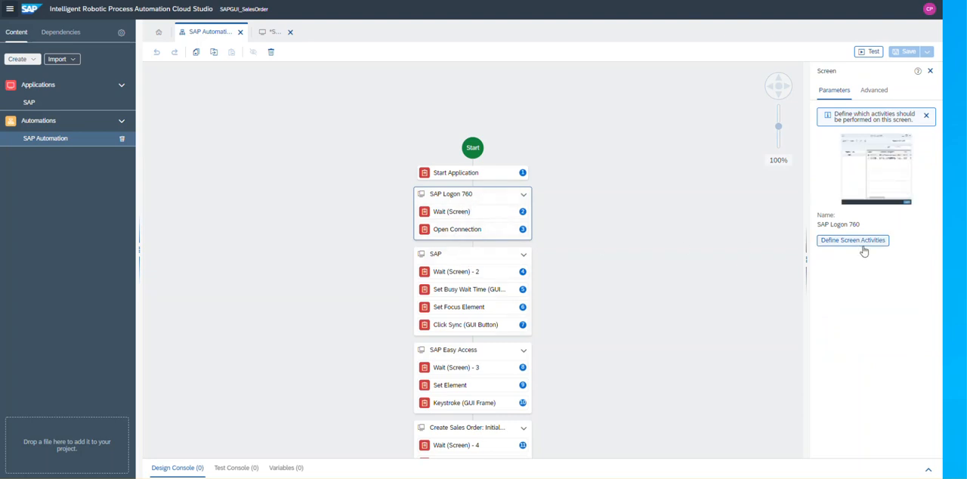
{"action": "left_click", "coordinate": [466, 231]}
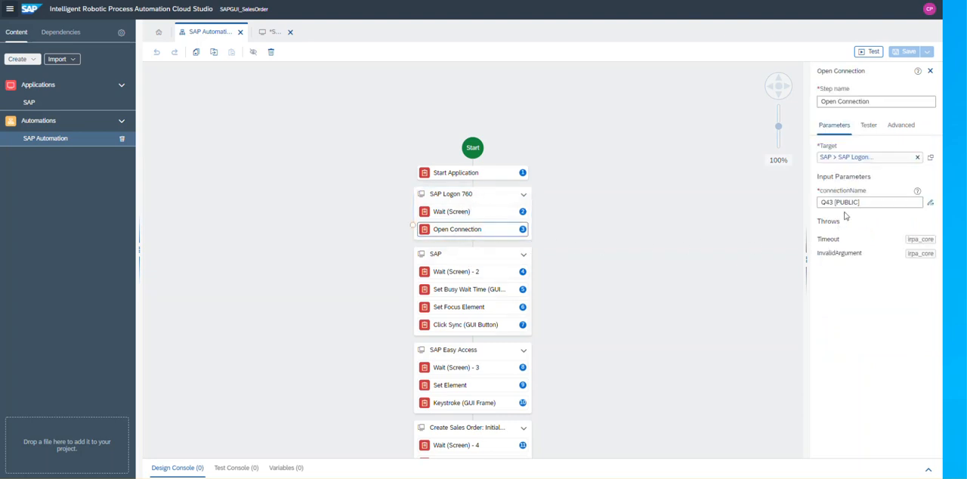
Examine the rest of the recorded workflow, from the SAP screen's activities through to Terminate Application.
{"action": "scroll", "coordinate": [467, 276], "scroll_direction": "down", "scroll_amount": 1}
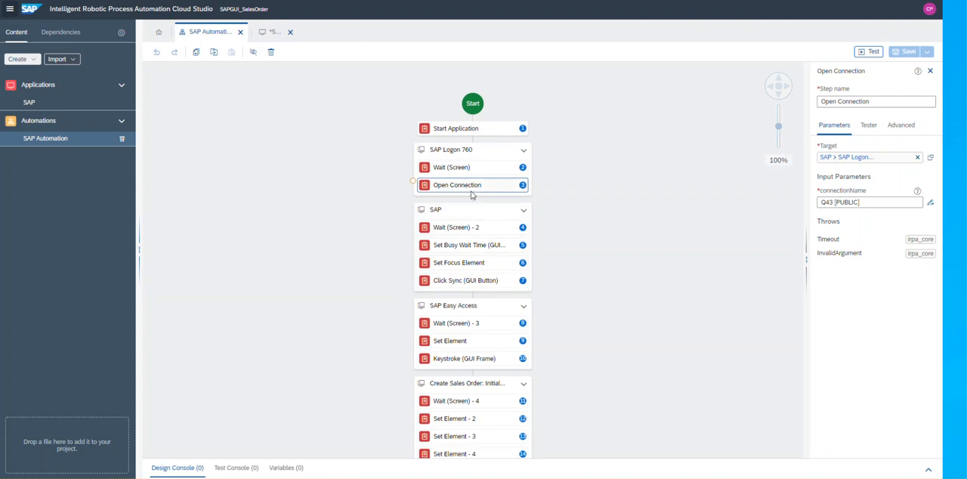
{"action": "scroll", "coordinate": [466, 299], "scroll_direction": "down", "scroll_amount": 7}
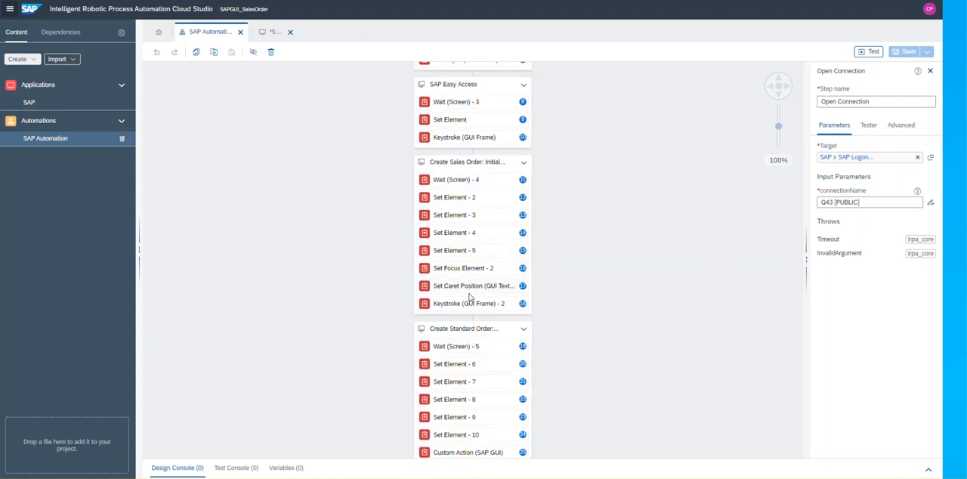
{"action": "scroll", "coordinate": [466, 298], "scroll_direction": "down", "scroll_amount": 2}
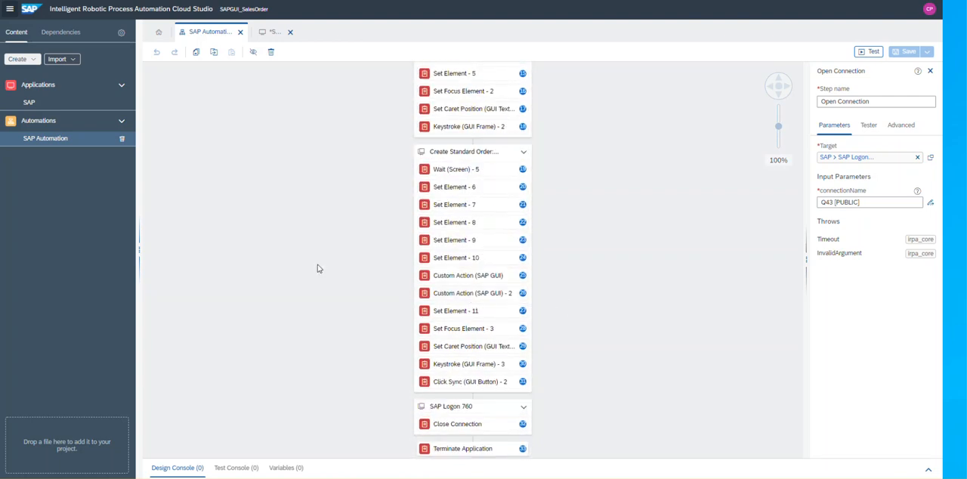